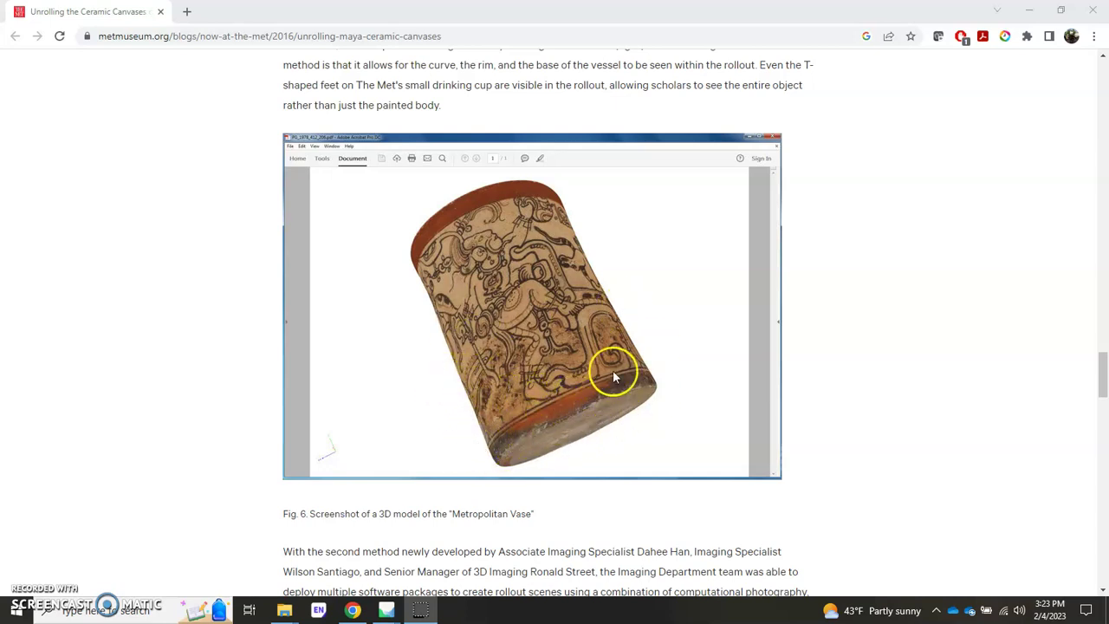
# Scroll the Met 'Unrolling Maya Ceramic Canvases' article back up to the Fig. 5 vase rollouts.
pyautogui.click(802, 364)
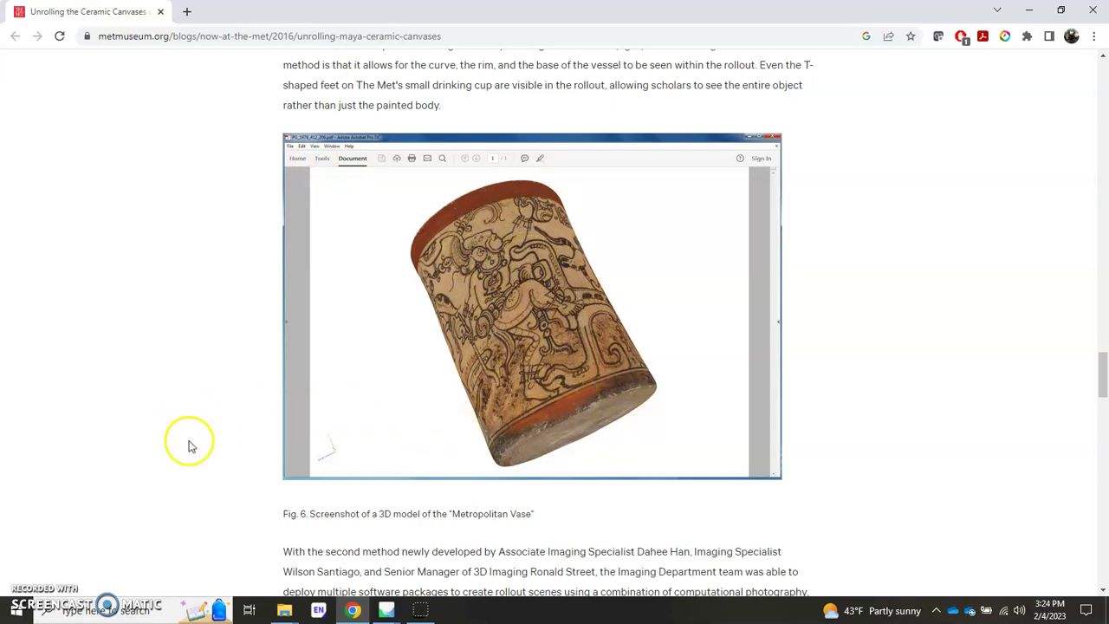
pyautogui.scroll(9, 191, 446)
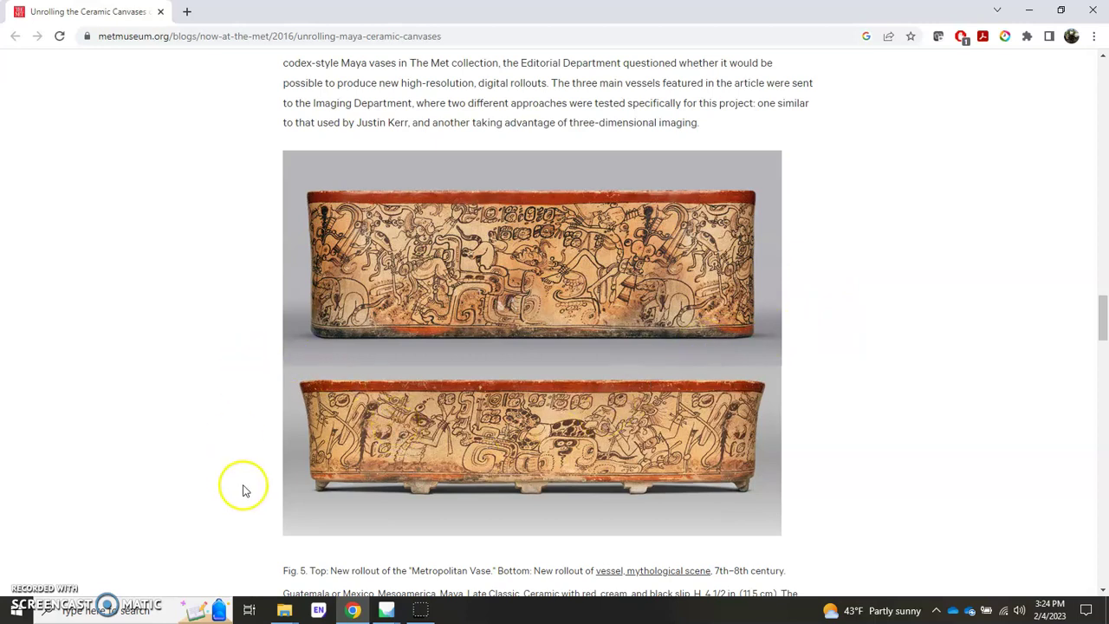
# Switch to the Incan Vessel project and zoom out to frame the vessel and its region box.
pyautogui.click(386, 610)
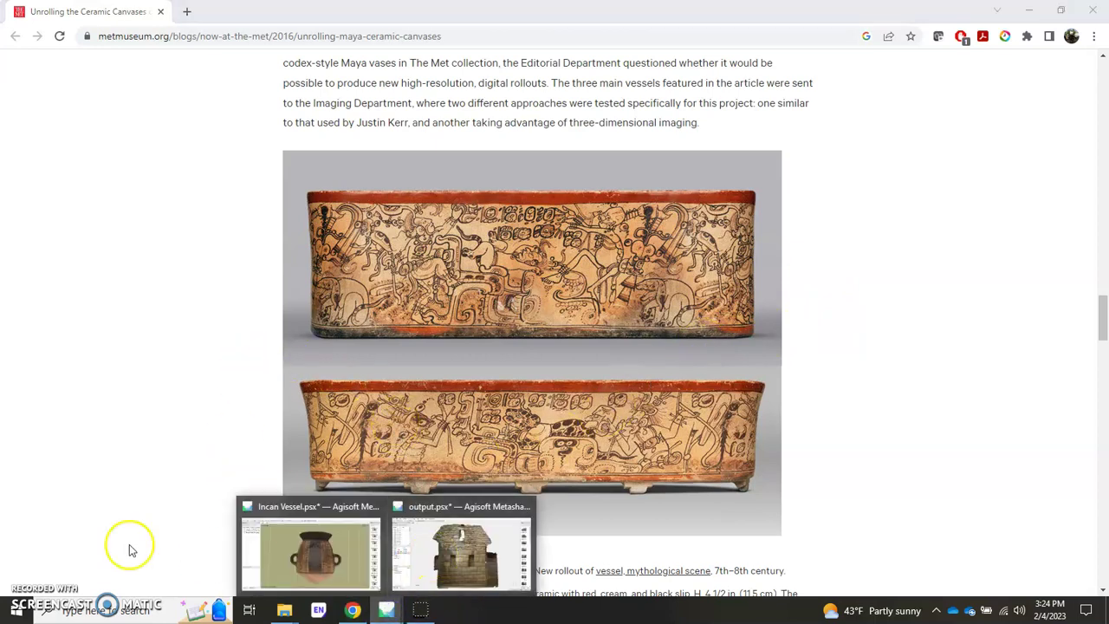
pyautogui.click(308, 546)
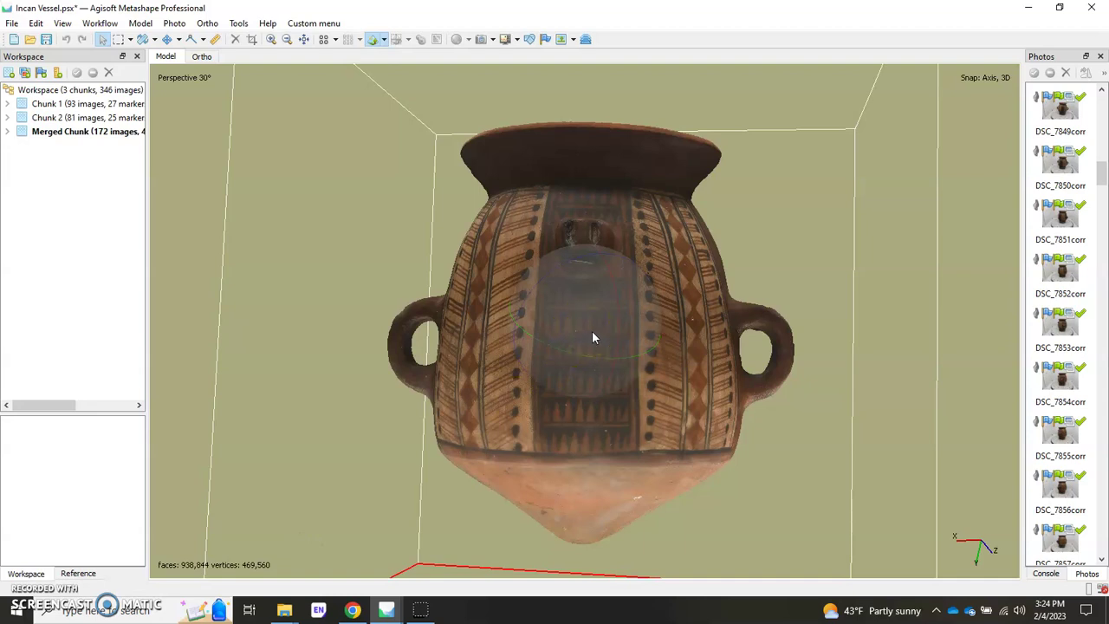
pyautogui.moveTo(593, 338); pyautogui.dragTo(594, 340)
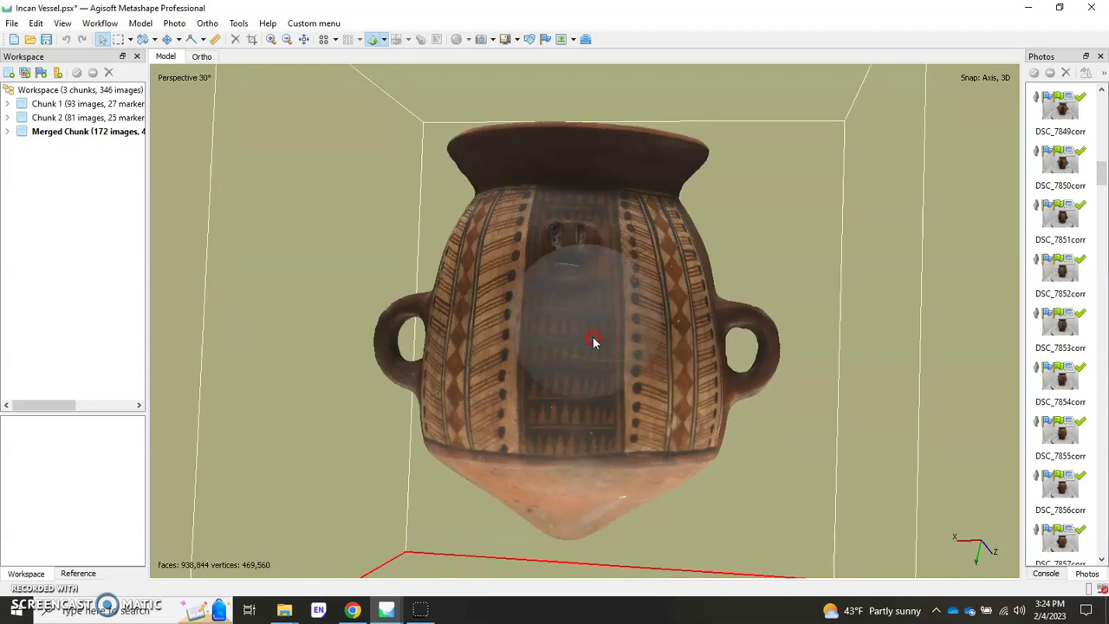
pyautogui.scroll(-5, 594, 336)
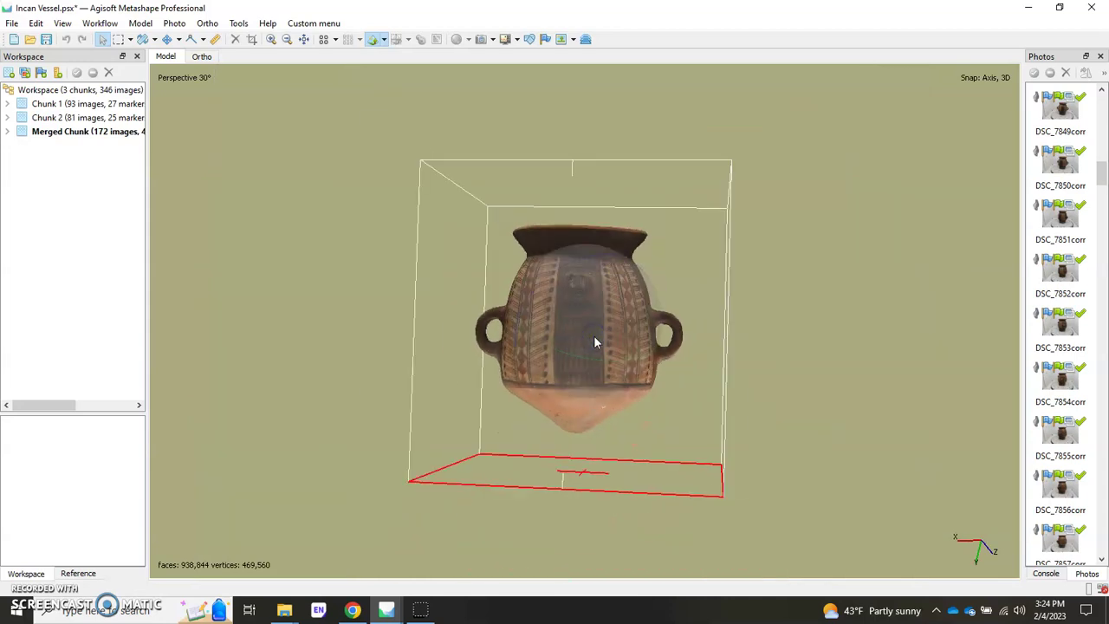
pyautogui.moveTo(596, 329); pyautogui.dragTo(661, 258)
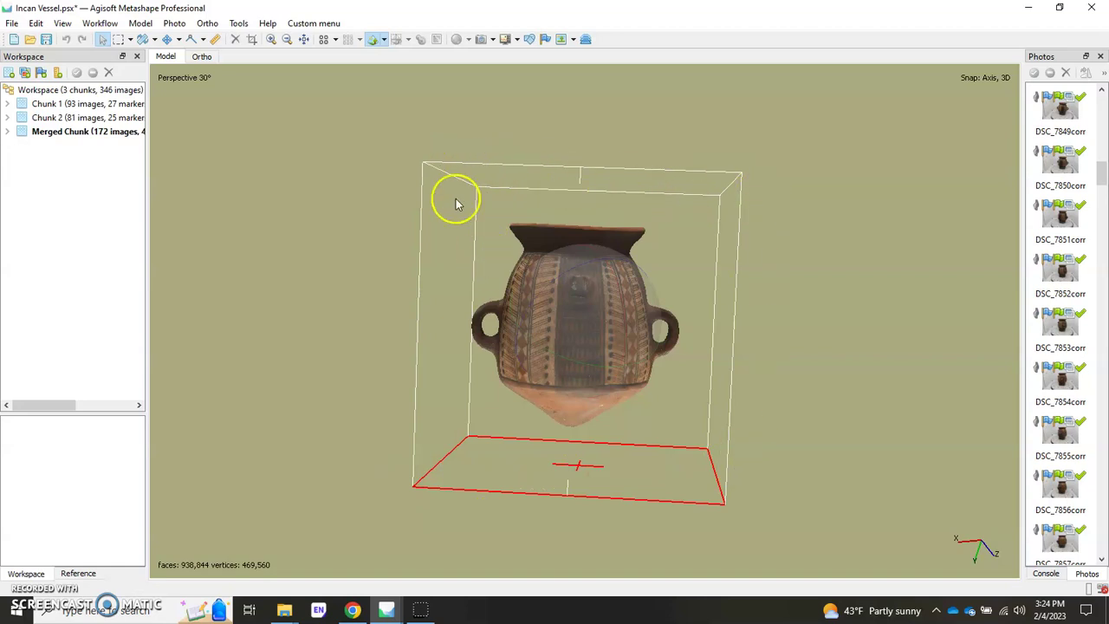
# Orbit the textured vessel model to inspect its top, base and sides, ending face-on.
pyautogui.moveTo(564, 322)
pyautogui.mouseDown()
pyautogui.moveTo(580, 396)
pyautogui.moveTo(586, 310)
pyautogui.moveTo(585, 342)
pyautogui.moveTo(579, 324)
pyautogui.mouseUp()
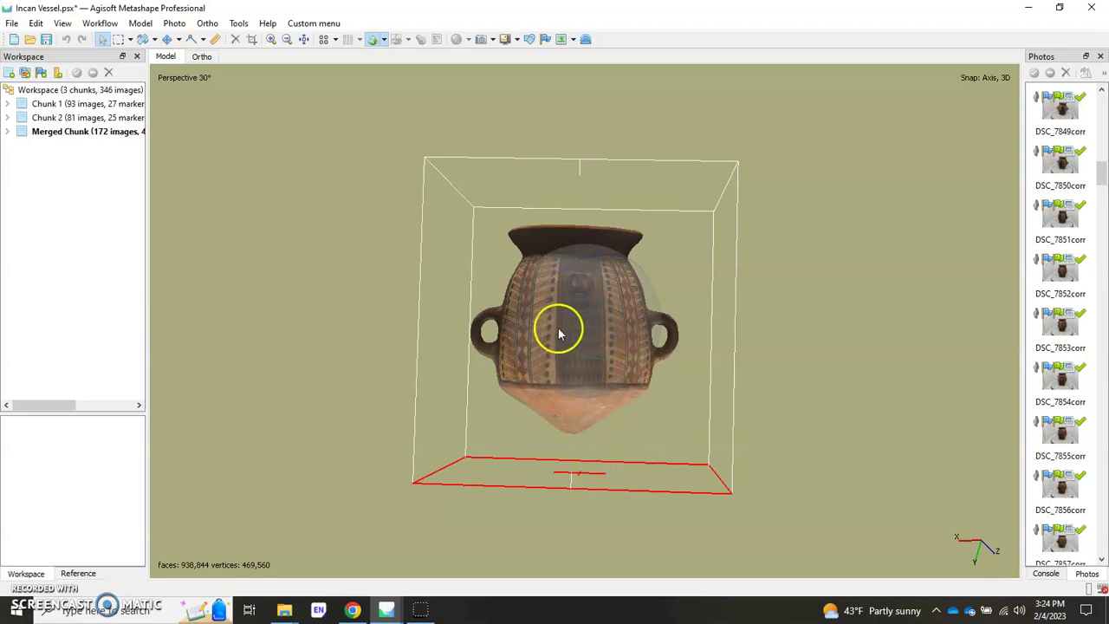
pyautogui.moveTo(563, 329); pyautogui.dragTo(591, 345)
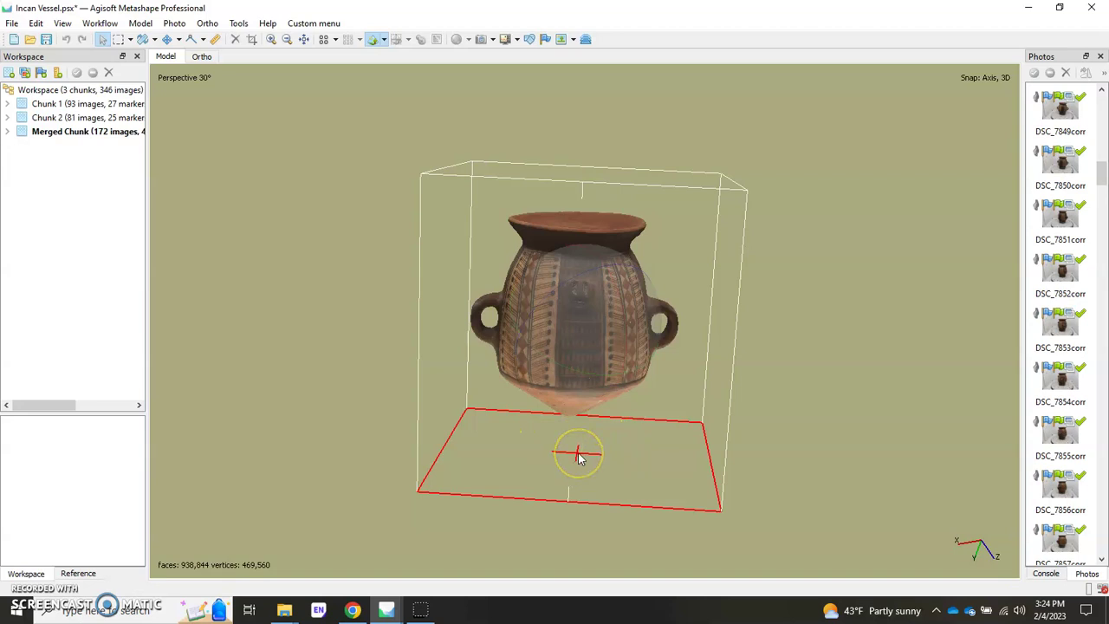
pyautogui.moveTo(620, 346); pyautogui.dragTo(555, 342)
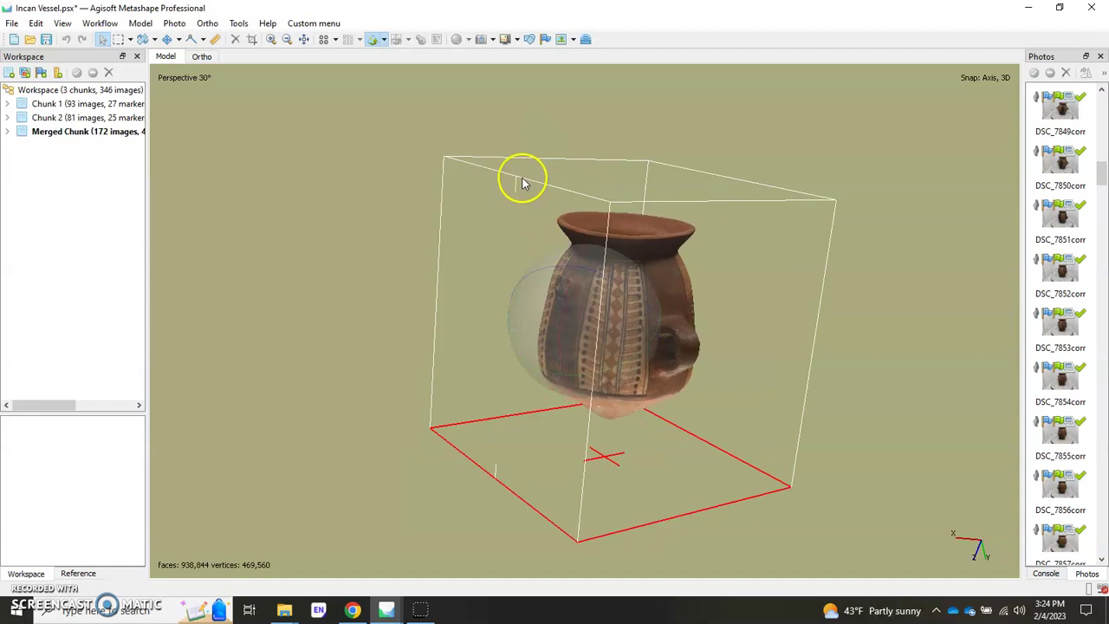
pyautogui.moveTo(594, 336); pyautogui.dragTo(612, 275)
pyautogui.moveTo(603, 319)
pyautogui.mouseDown()
pyautogui.moveTo(599, 347)
pyautogui.moveTo(604, 315)
pyautogui.moveTo(604, 336)
pyautogui.mouseUp()
pyautogui.moveTo(605, 182); pyautogui.dragTo(591, 322)
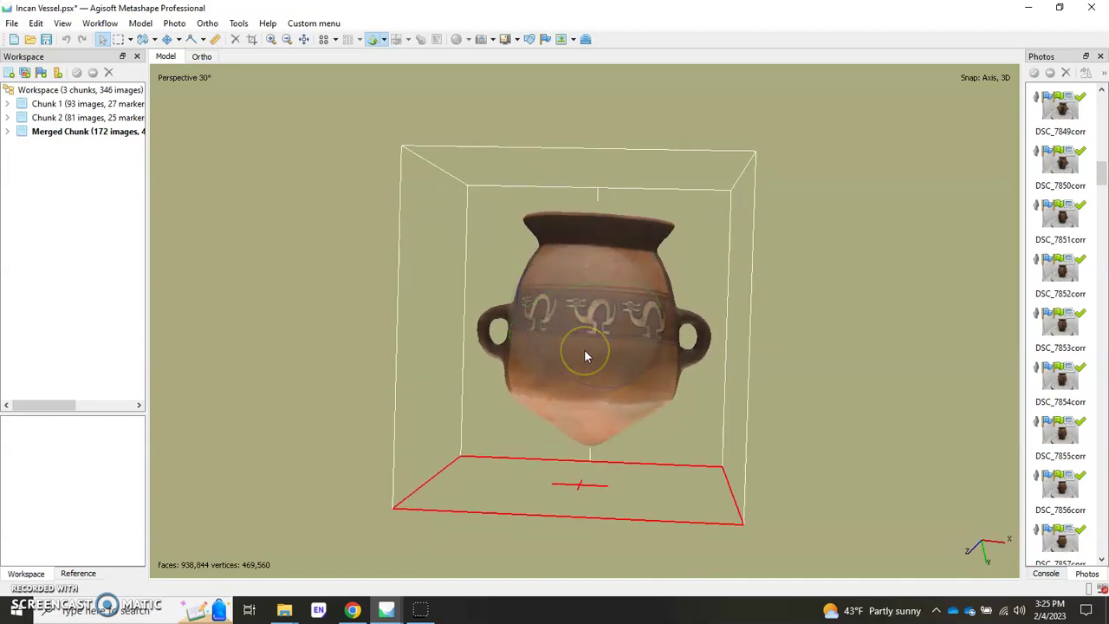
pyautogui.moveTo(522, 297)
pyautogui.mouseDown()
pyautogui.moveTo(554, 312)
pyautogui.moveTo(638, 312)
pyautogui.moveTo(663, 357)
pyautogui.moveTo(616, 309)
pyautogui.moveTo(599, 331)
pyautogui.moveTo(584, 321)
pyautogui.mouseUp()
pyautogui.moveTo(581, 258)
pyautogui.mouseDown()
pyautogui.moveTo(564, 302)
pyautogui.moveTo(579, 342)
pyautogui.moveTo(569, 334)
pyautogui.moveTo(528, 365)
pyautogui.mouseUp()
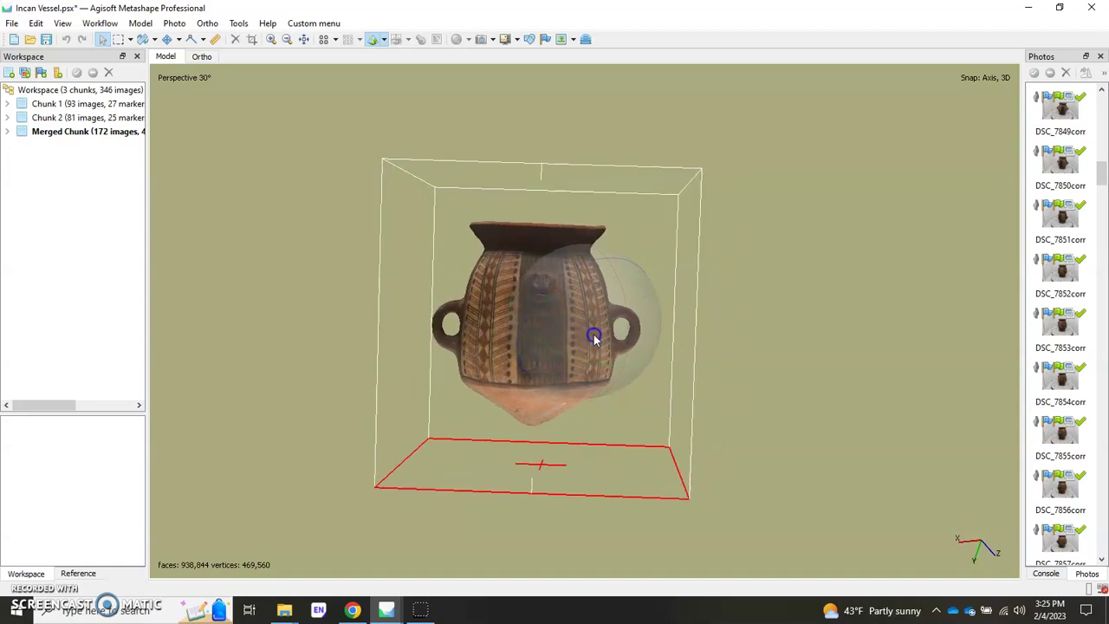
pyautogui.moveTo(594, 338); pyautogui.dragTo(594, 339)
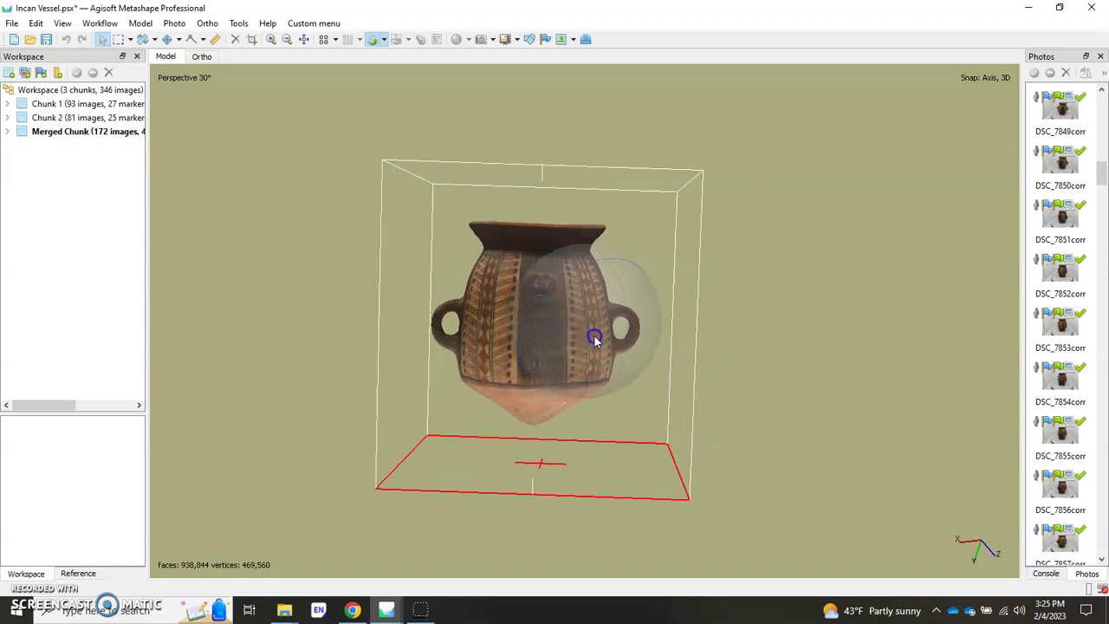
# Rotate the region box about its vertical axis to line up with the vessel.
pyautogui.click(155, 40)
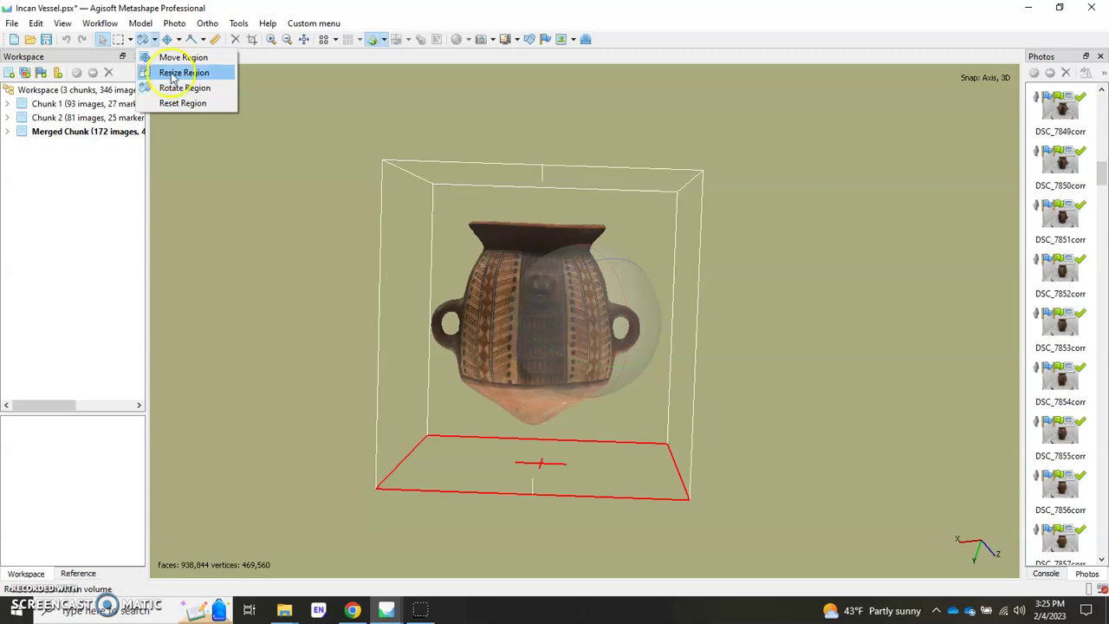
pyautogui.click(173, 87)
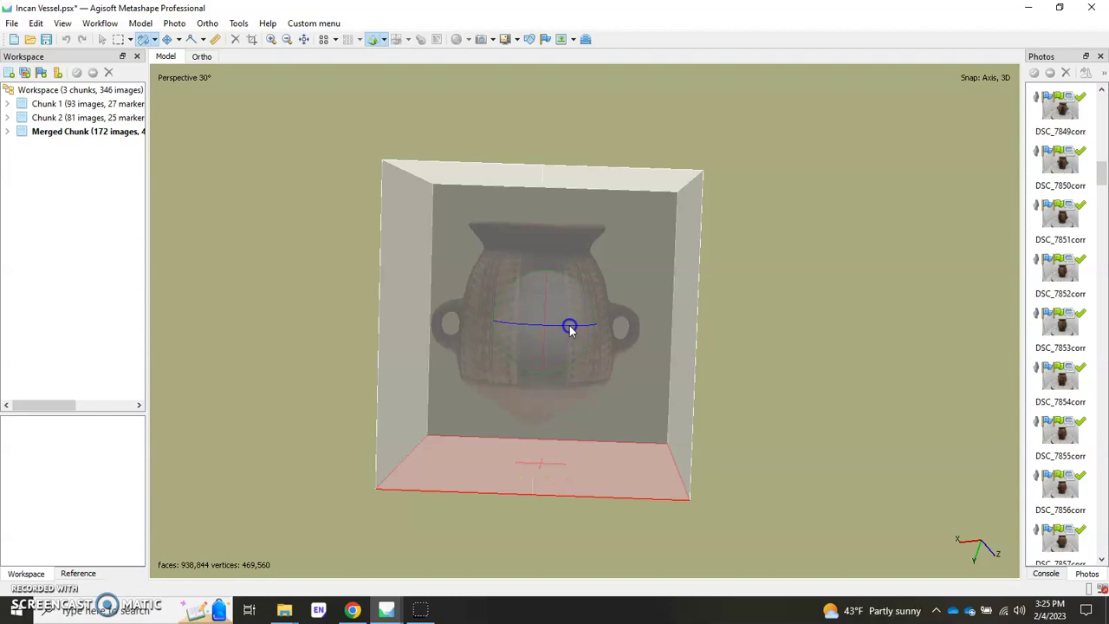
pyautogui.moveTo(570, 328); pyautogui.dragTo(453, 329)
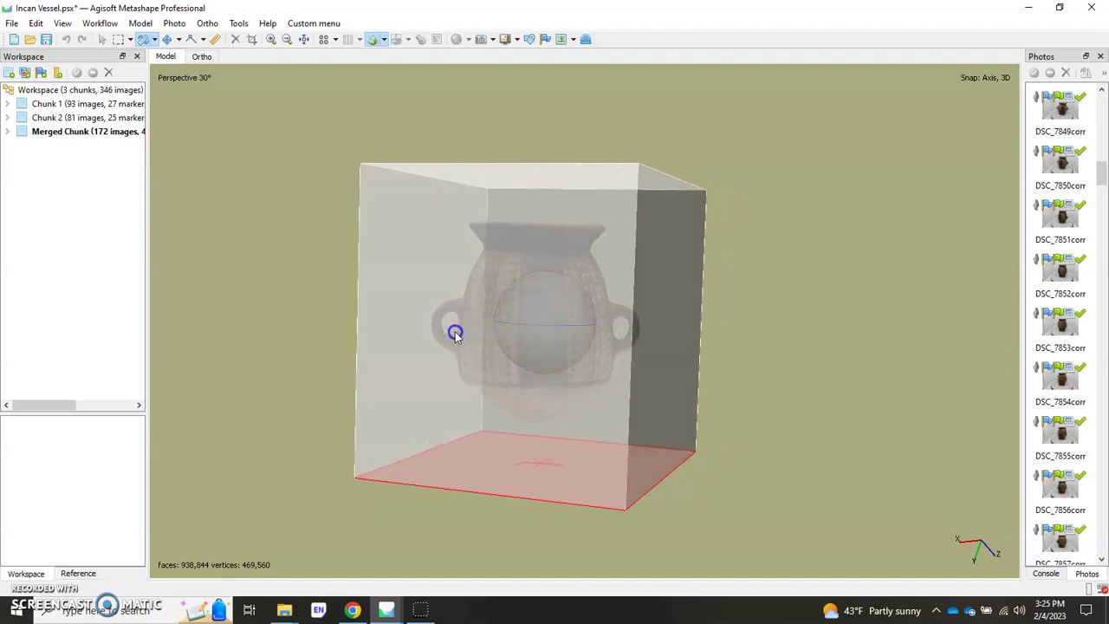
pyautogui.click(559, 325)
pyautogui.moveTo(559, 325); pyautogui.dragTo(512, 332)
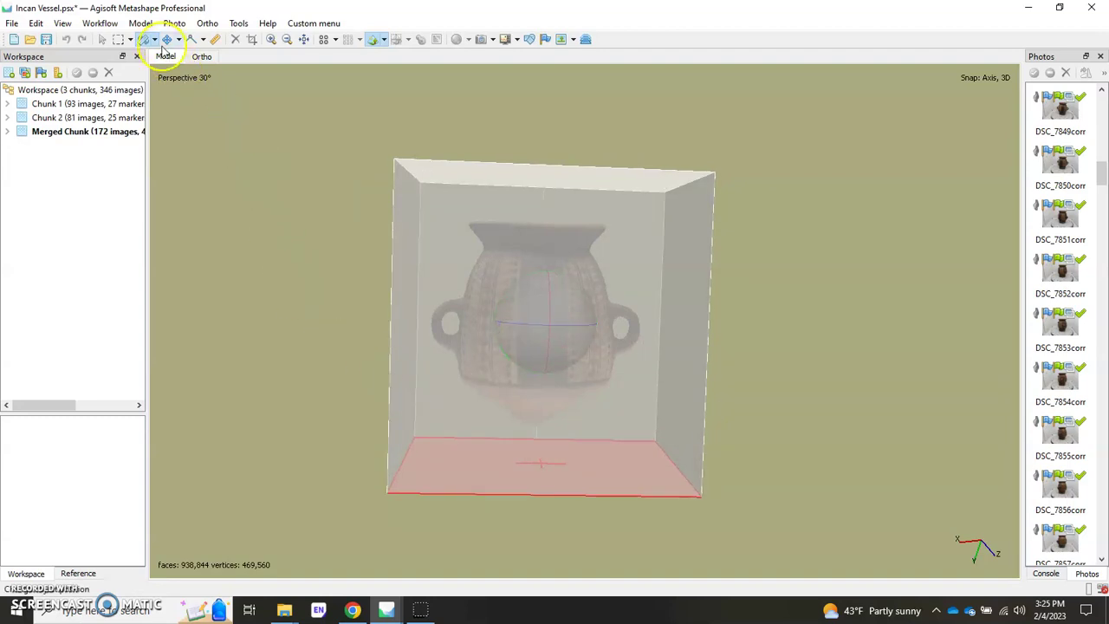
# Resize the region box by pulling its right face slightly inward.
pyautogui.click(154, 39)
pyautogui.click(176, 72)
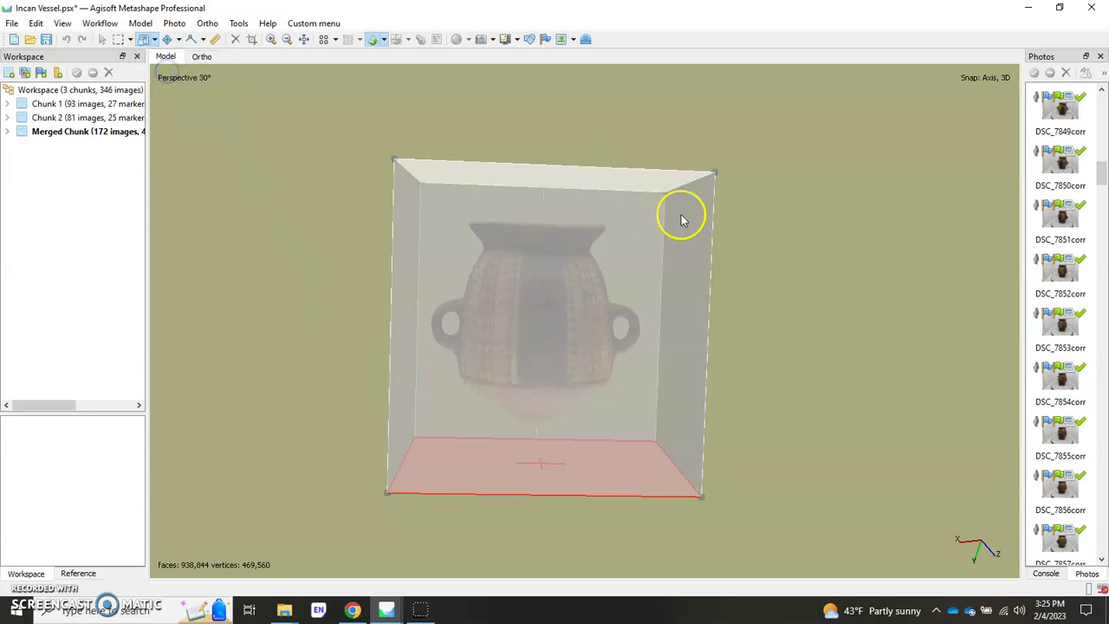
pyautogui.moveTo(668, 201); pyautogui.dragTo(651, 197)
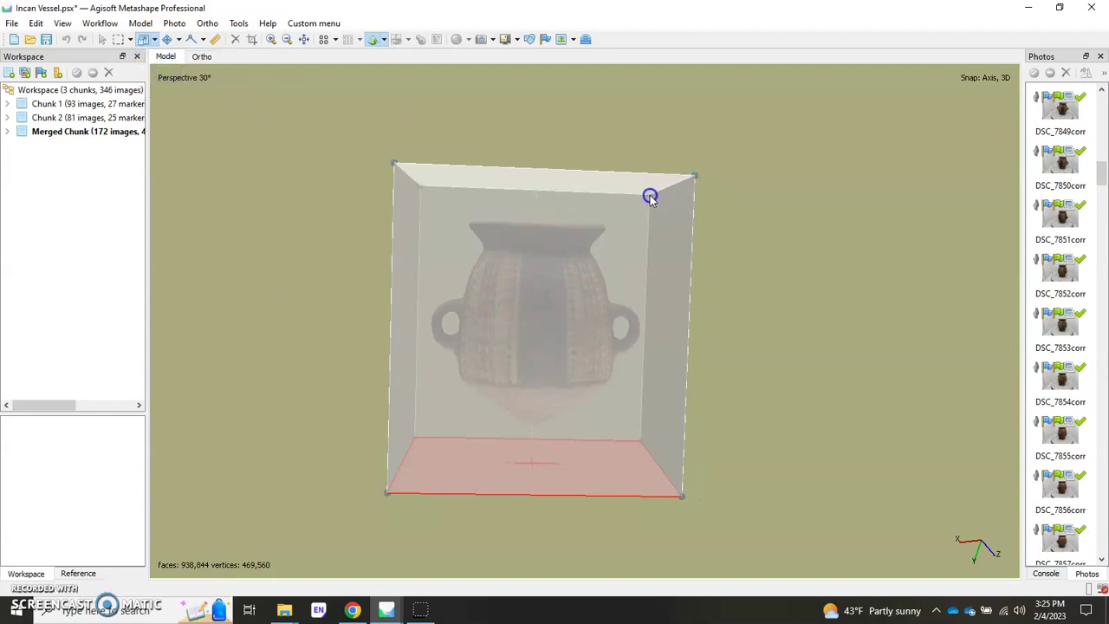
# Build a Cylindrical orthomosaic with cylinder orientation set to Current Region.
pyautogui.click(100, 39)
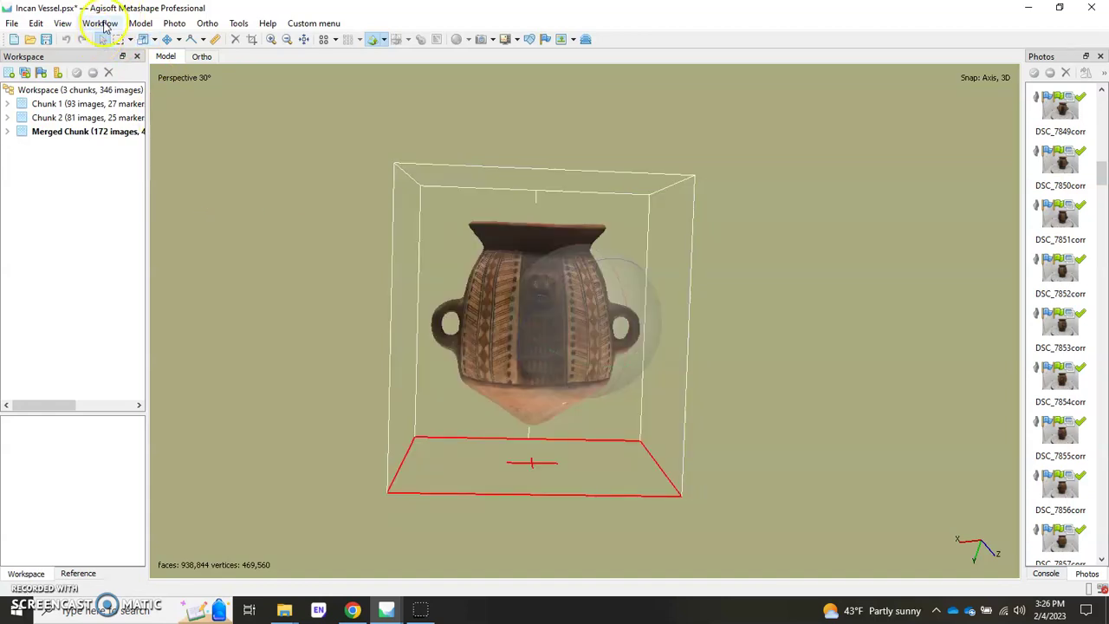
pyautogui.click(101, 23)
pyautogui.click(164, 164)
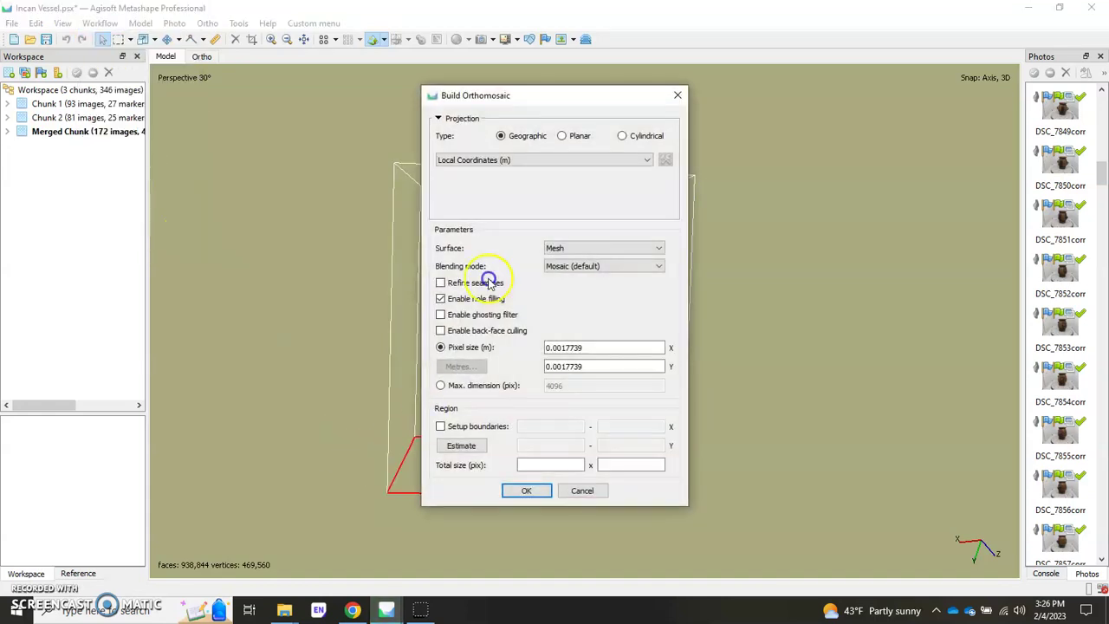
pyautogui.click(626, 136)
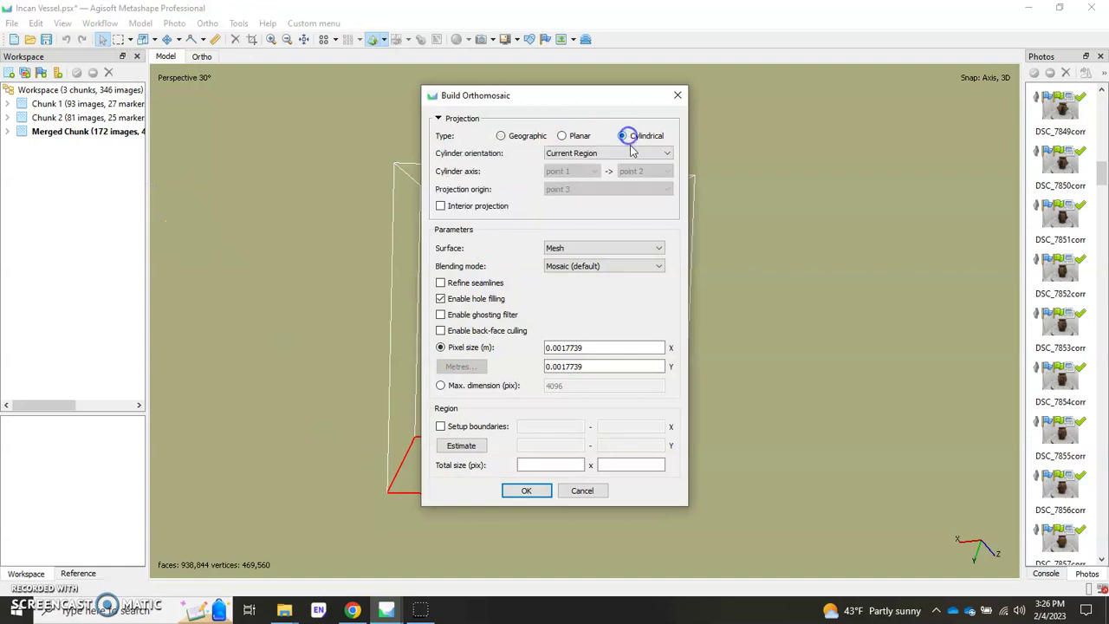
pyautogui.click(632, 154)
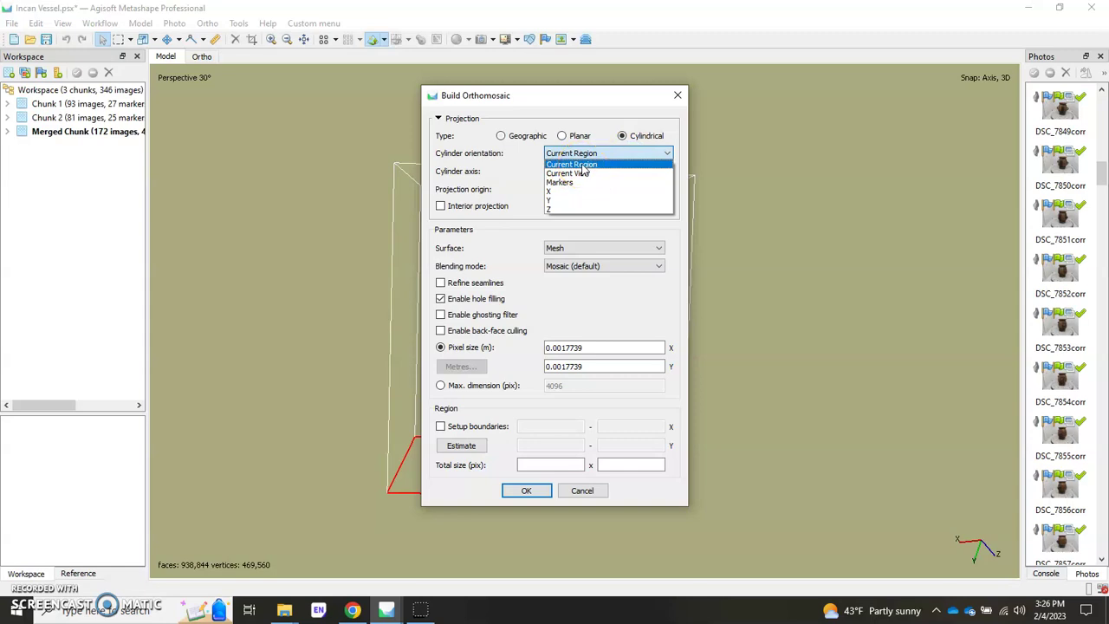
pyautogui.click(509, 155)
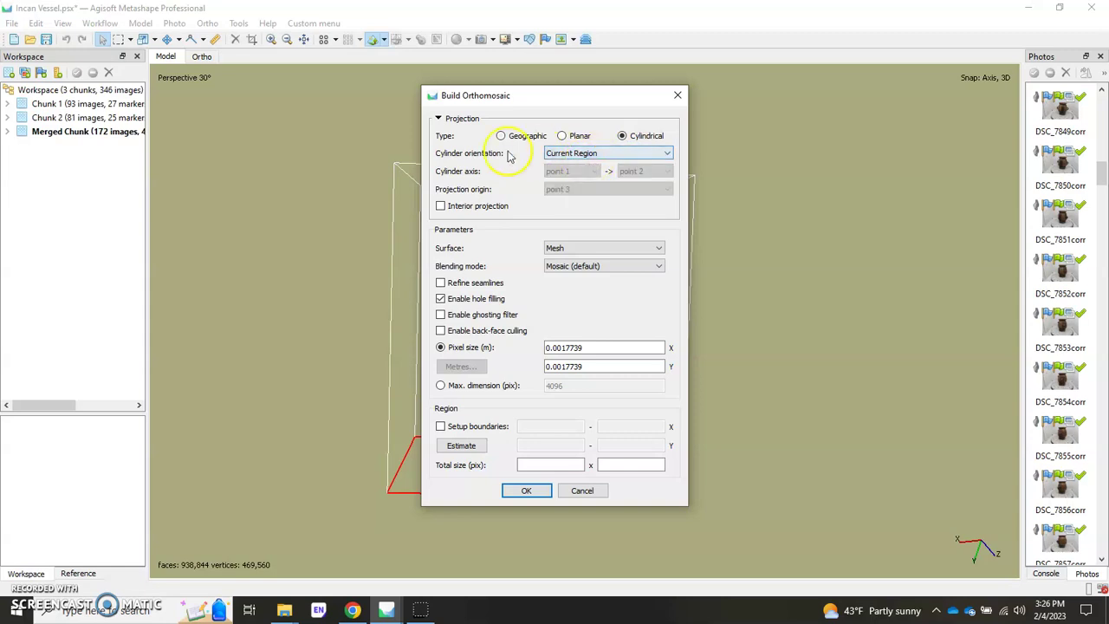
pyautogui.click(525, 490)
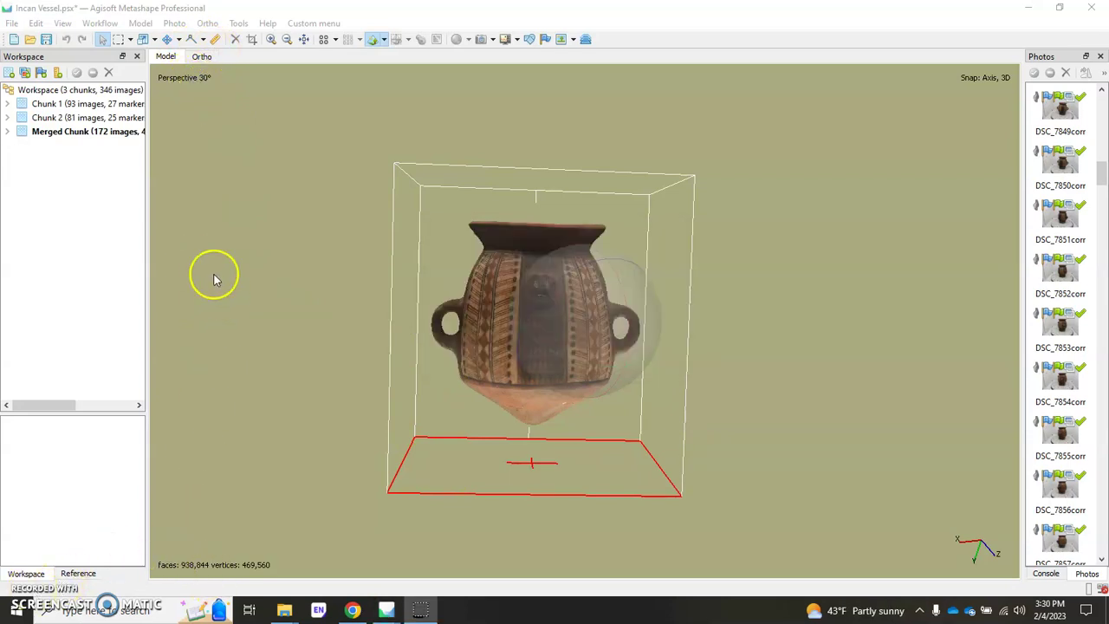
# Show the unrolled vessel orthomosaic in the Ortho view, with its painted band between the handles.
pyautogui.click(202, 57)
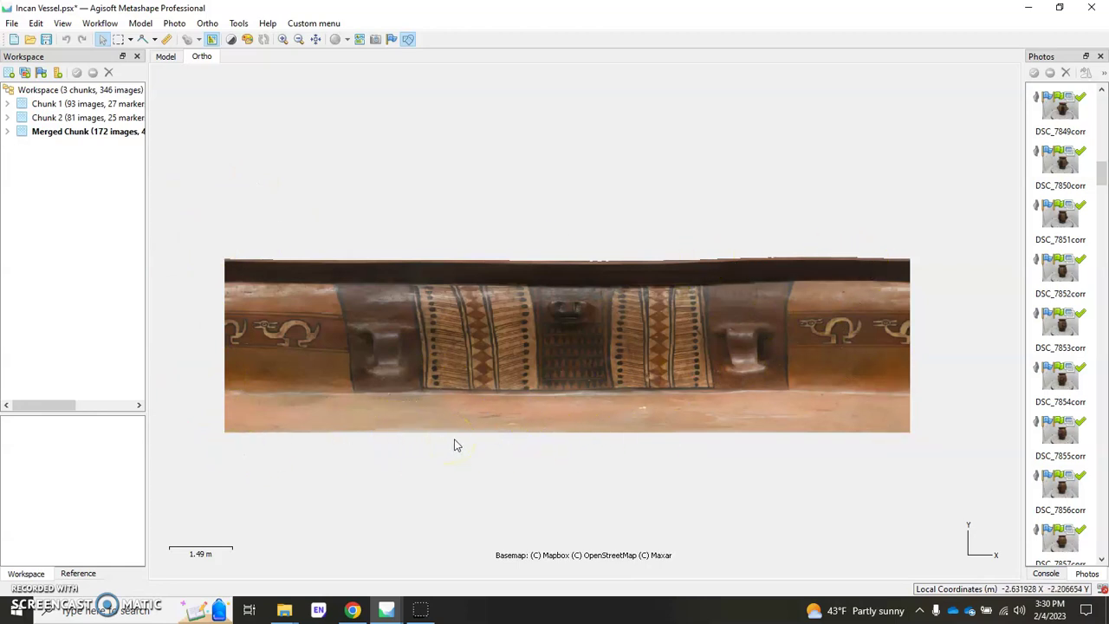
pyautogui.click(494, 333)
# In the Model view, nudge the region box's rotation about its vertical axis, then return to Ortho.
pyautogui.click(167, 58)
pyautogui.click(157, 41)
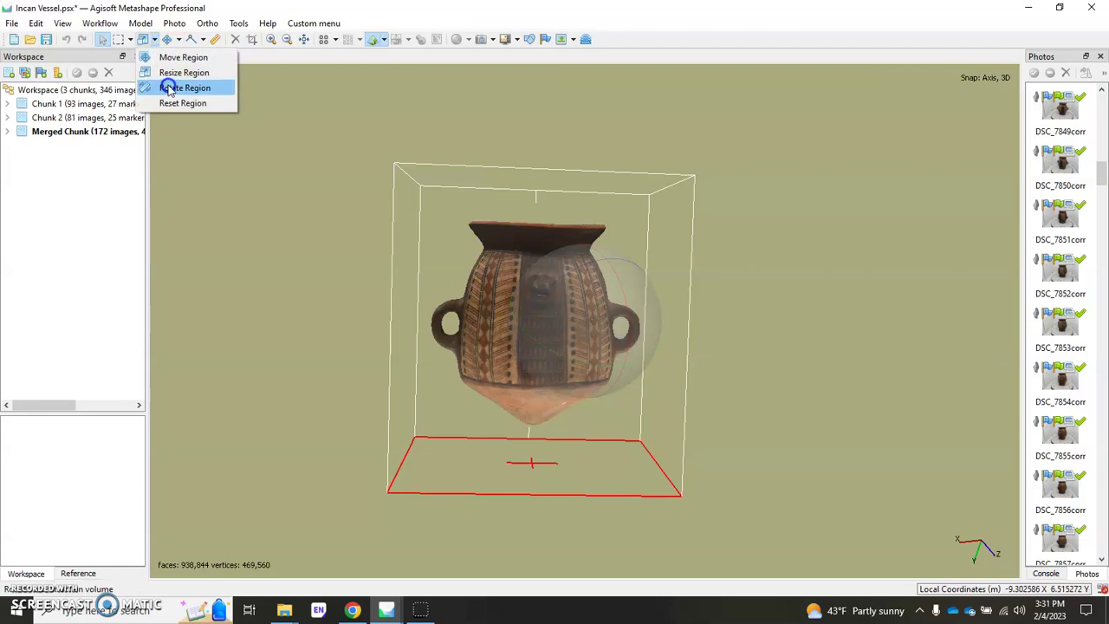
pyautogui.click(182, 89)
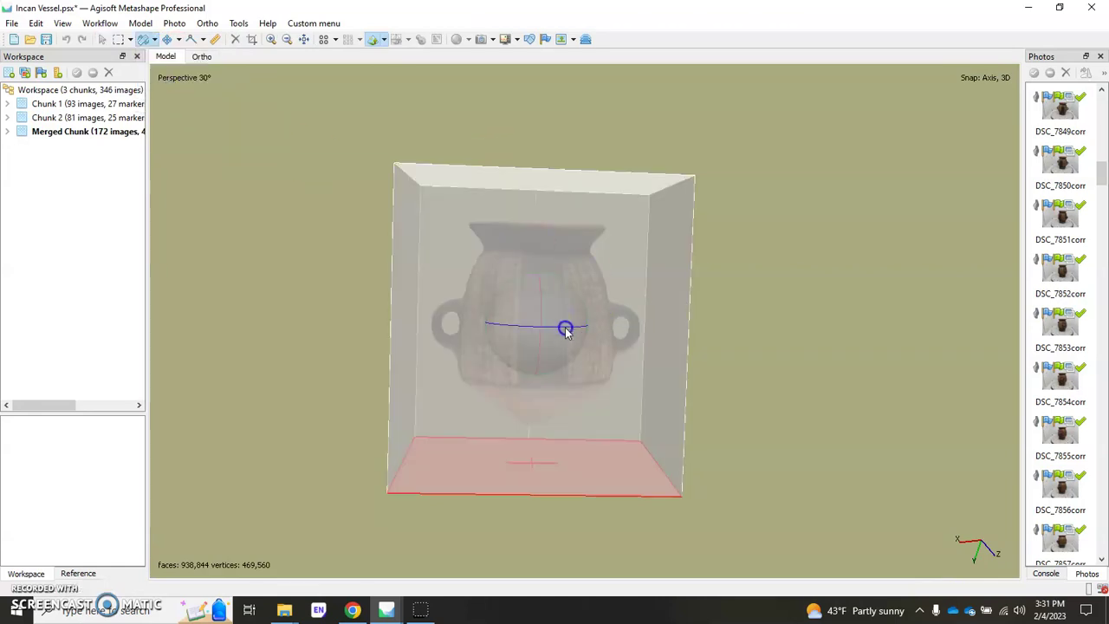
pyautogui.moveTo(565, 330)
pyautogui.mouseDown()
pyautogui.moveTo(548, 331)
pyautogui.moveTo(577, 330)
pyautogui.moveTo(558, 330)
pyautogui.mouseUp()
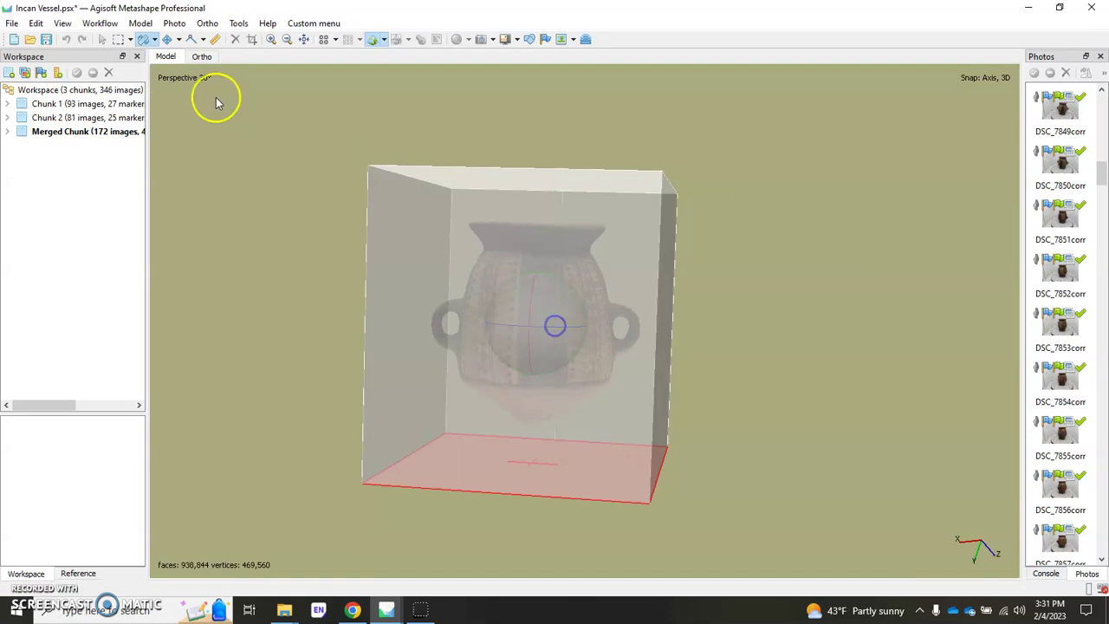
pyautogui.click(203, 56)
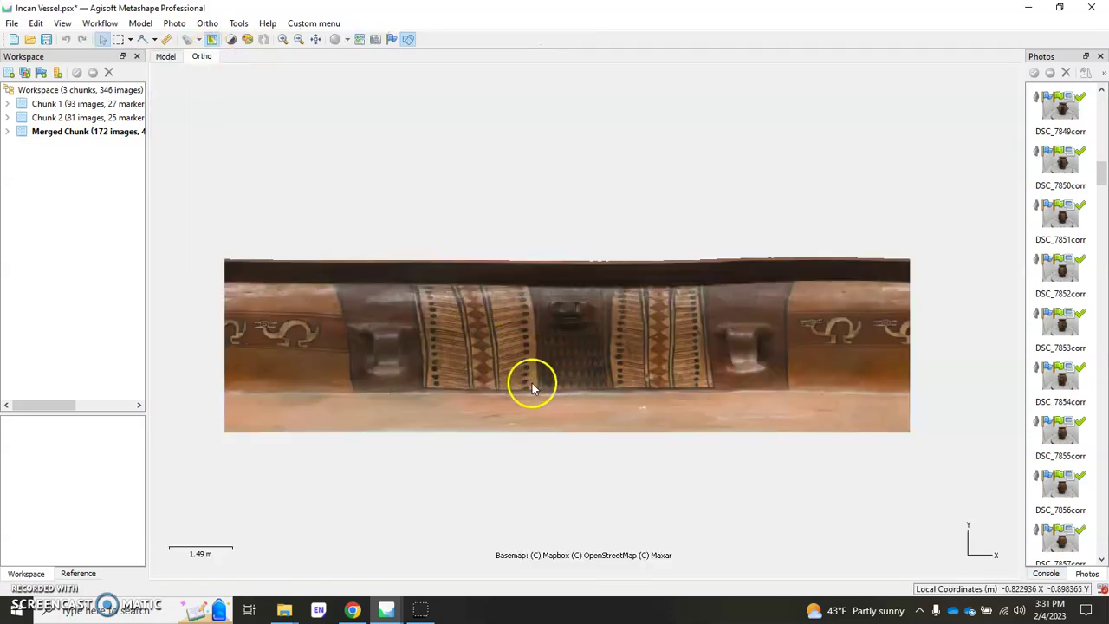